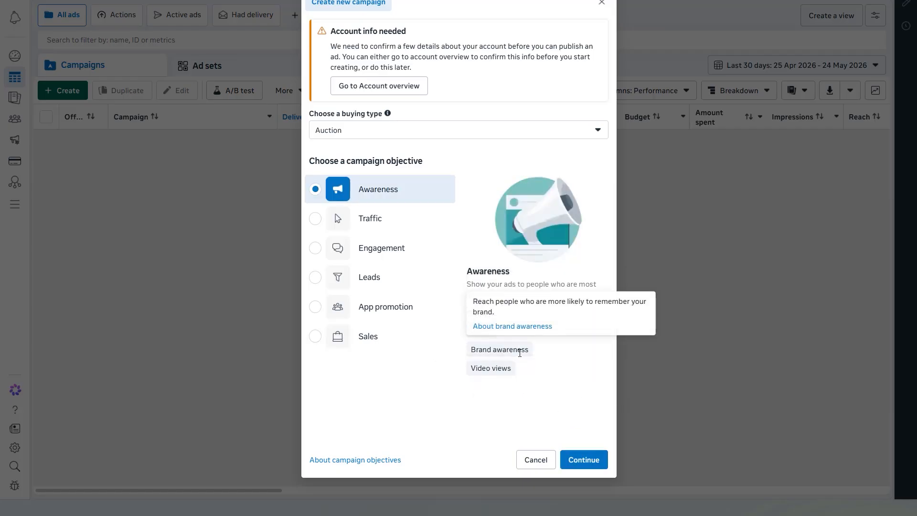
Step: Start an Auction campaign with the Awareness objective and continue to its campaign settings
{"action": "mouse_move", "coordinate": [509, 367]}
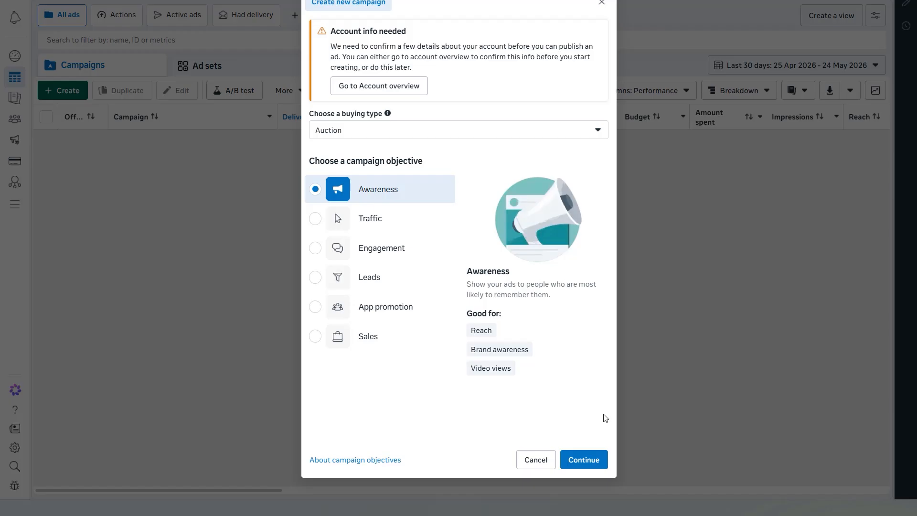
{"action": "left_click", "coordinate": [600, 451]}
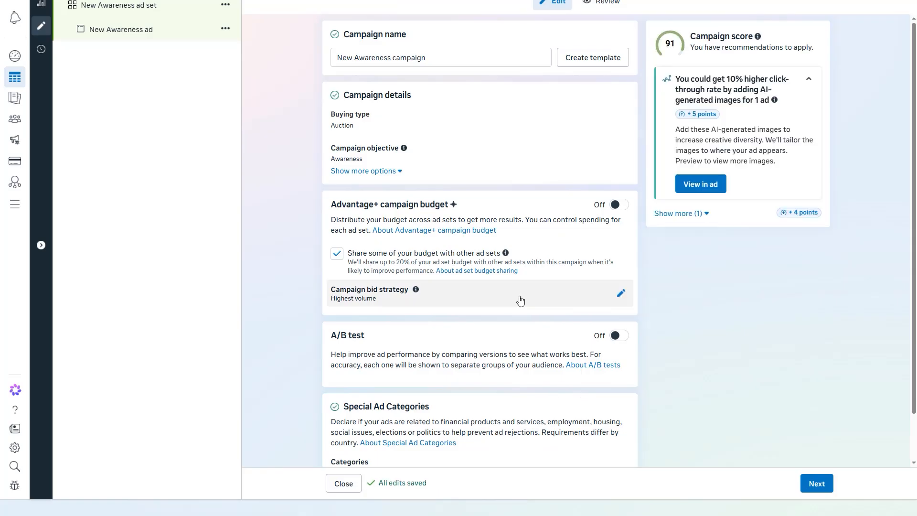
{"action": "left_click", "coordinate": [432, 58]}
{"action": "key", "text": "ctrl+a"}
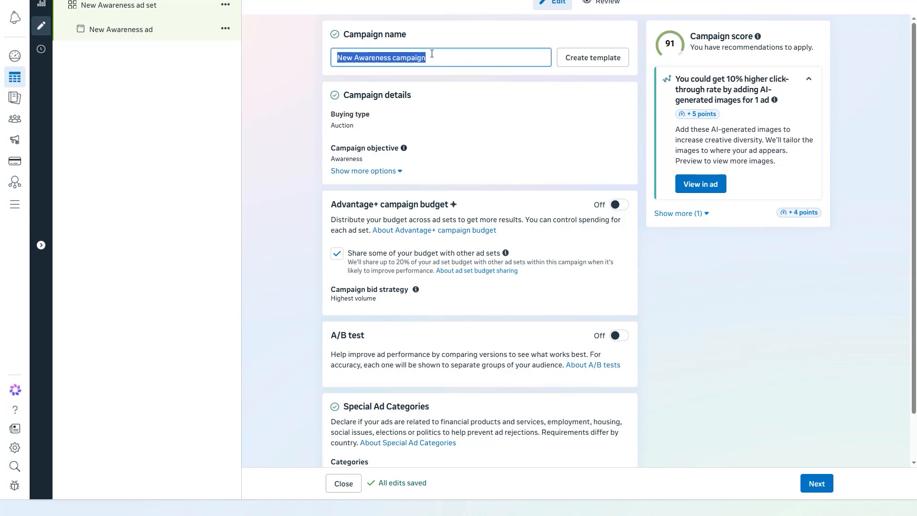
{"action": "left_click", "coordinate": [441, 57]}
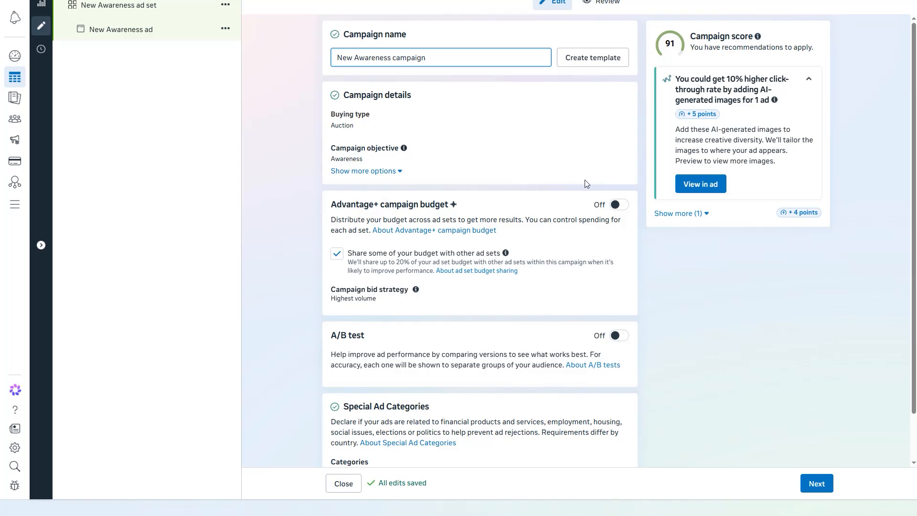
{"action": "left_click", "coordinate": [617, 205]}
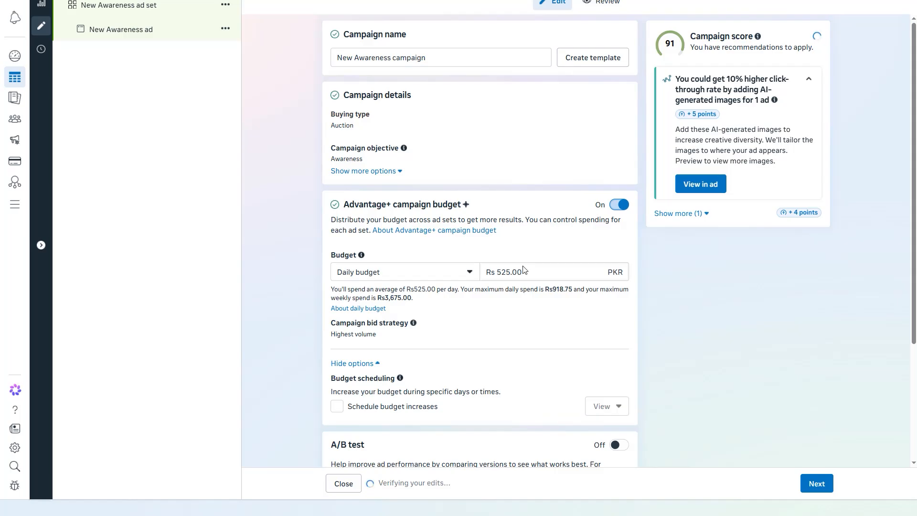
{"action": "mouse_move", "coordinate": [501, 270]}
{"action": "left_mouse_down"}
{"action": "mouse_move", "coordinate": [528, 270]}
{"action": "mouse_move", "coordinate": [489, 265]}
{"action": "left_mouse_up"}
{"action": "left_click", "coordinate": [558, 284]}
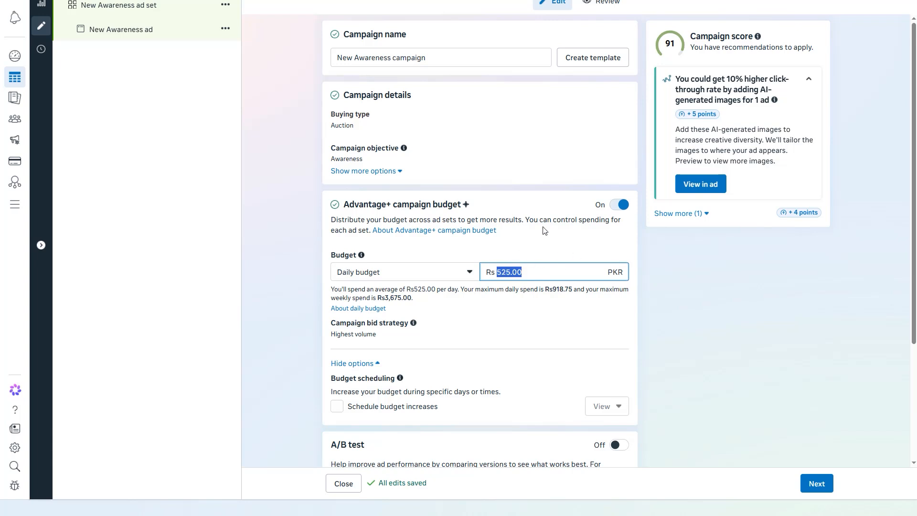
{"action": "left_click", "coordinate": [623, 205]}
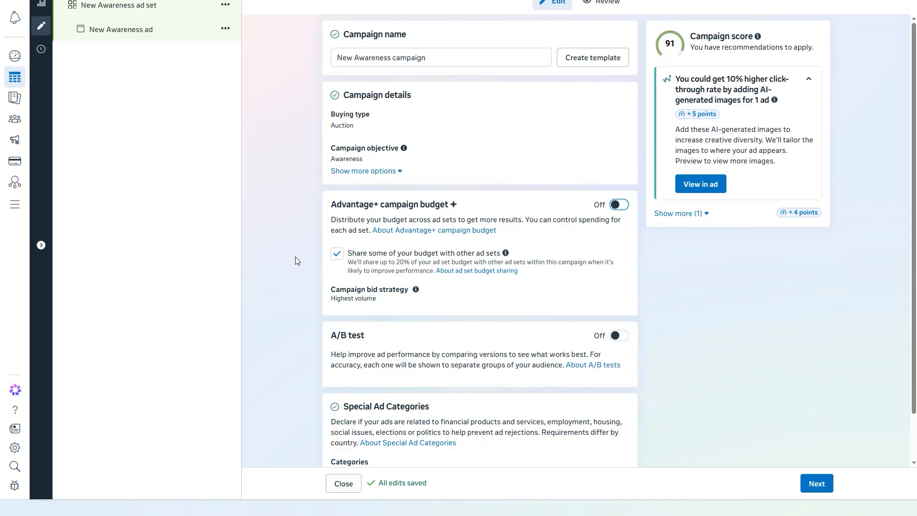
Step: Turn off sharing some of the budget with other ad sets and continue to the ad set settings
{"action": "left_click", "coordinate": [337, 256]}
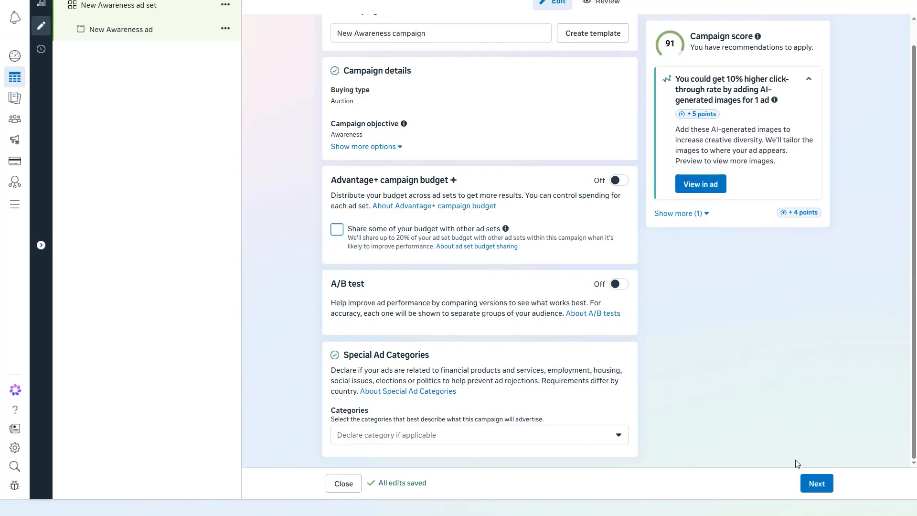
{"action": "left_click", "coordinate": [816, 483]}
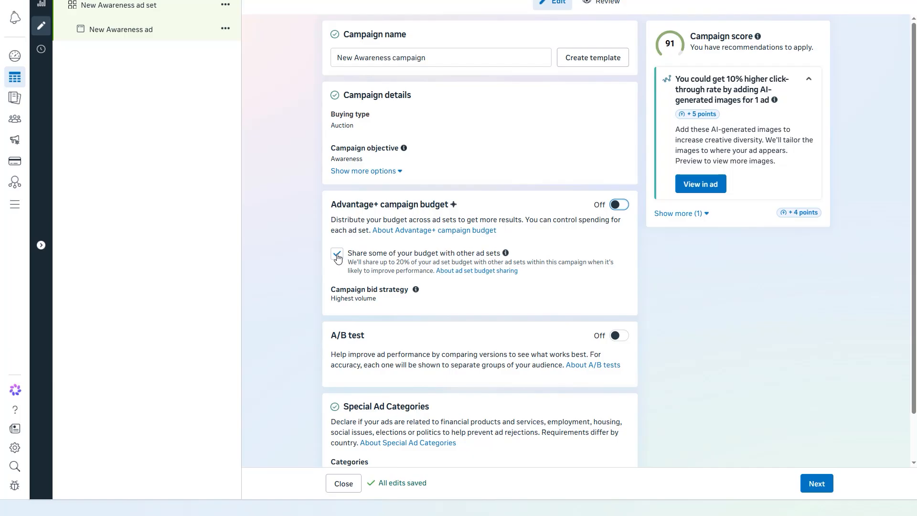
{"action": "left_click", "coordinate": [337, 256]}
{"action": "scroll", "coordinate": [334, 260], "scroll_direction": "down", "scroll_amount": 1}
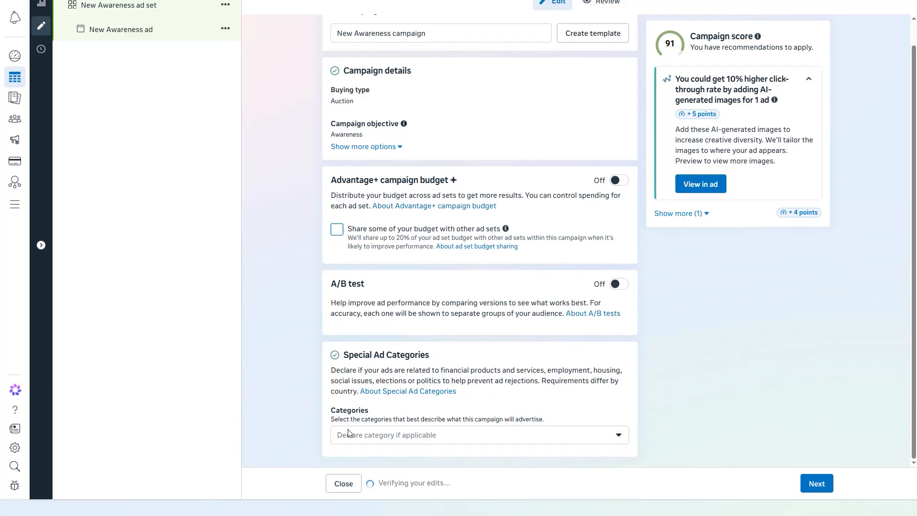
{"action": "left_click", "coordinate": [816, 483]}
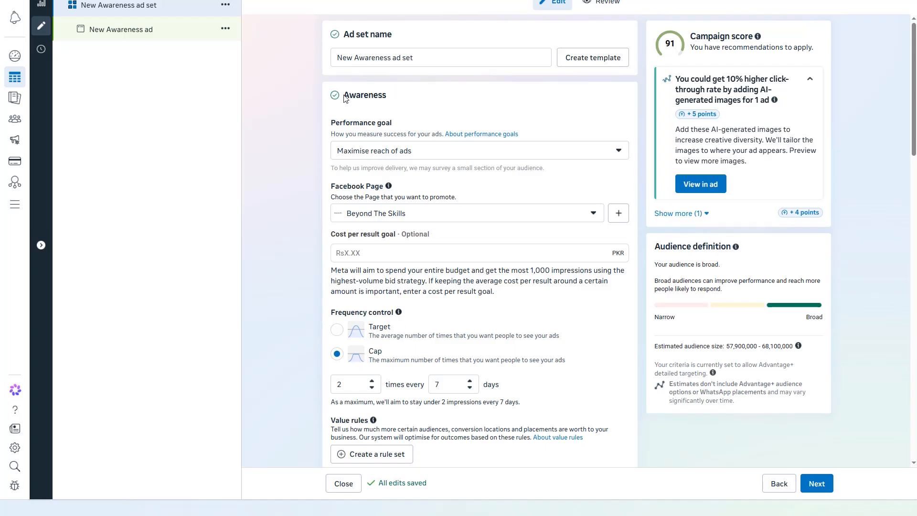
Step: Set the ad set's performance goal to Maximise ad recall lift
{"action": "left_click_drag", "start_coordinate": [356, 34], "coordinate": [299, 44]}
{"action": "left_click_drag", "start_coordinate": [413, 57], "coordinate": [280, 68]}
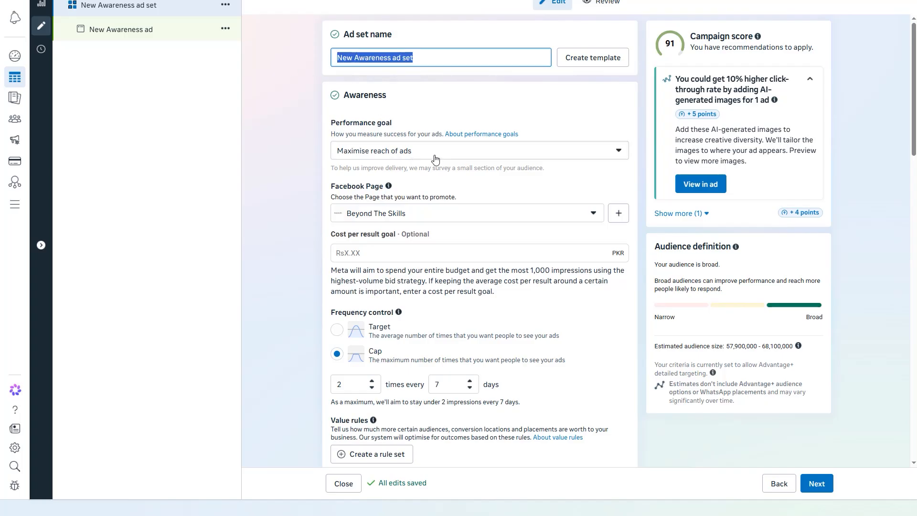
{"action": "left_click", "coordinate": [456, 151]}
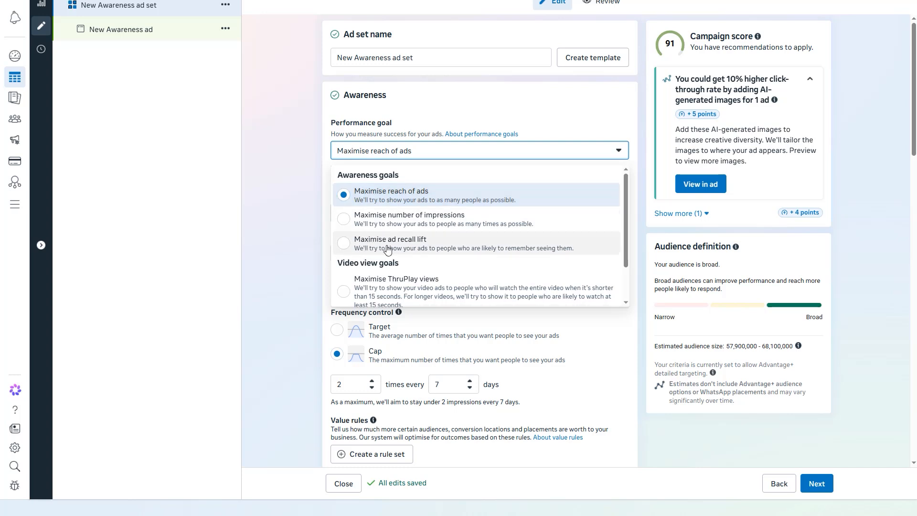
{"action": "scroll", "coordinate": [388, 249], "scroll_direction": "down", "scroll_amount": 2}
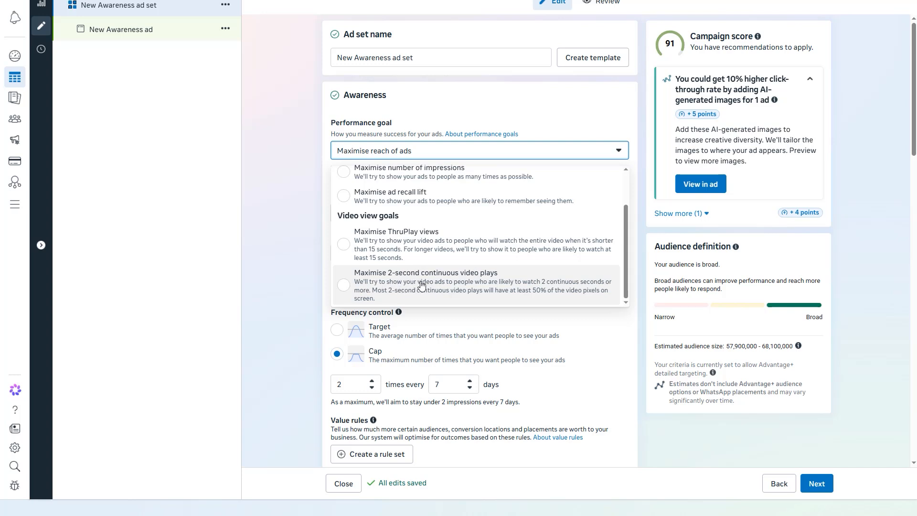
{"action": "left_click", "coordinate": [399, 240]}
{"action": "left_click", "coordinate": [397, 152]}
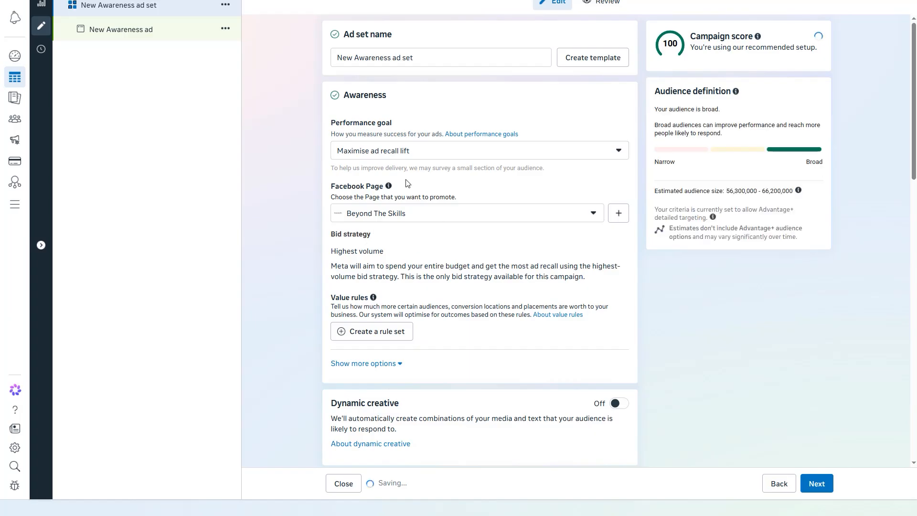
{"action": "left_click", "coordinate": [437, 151]}
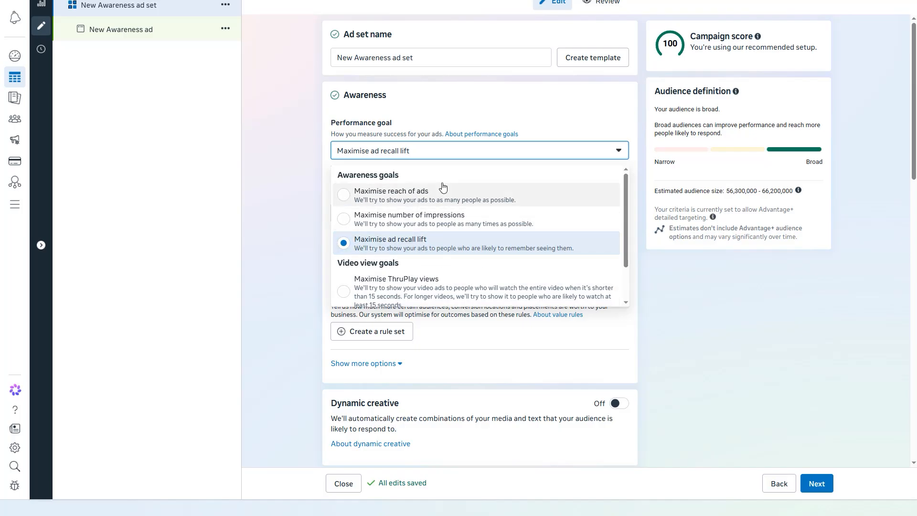
{"action": "left_click", "coordinate": [420, 248]}
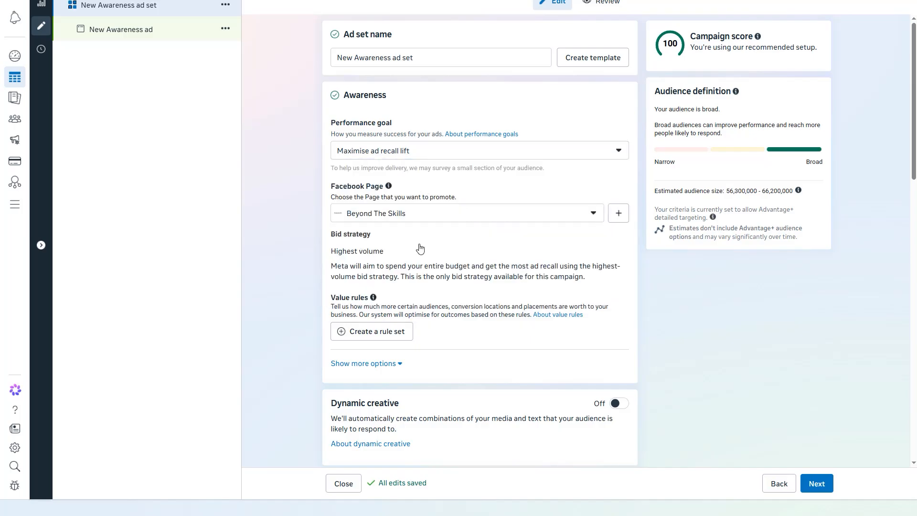
{"action": "left_click", "coordinate": [492, 155]}
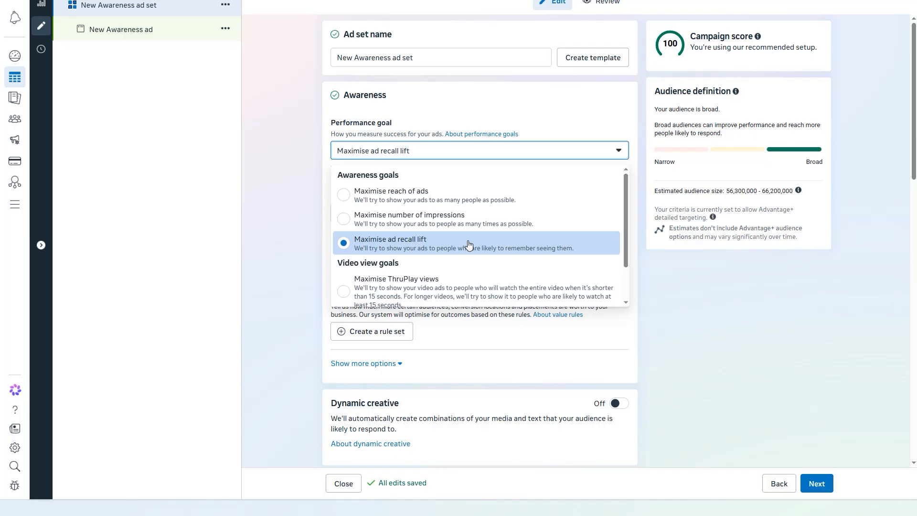
{"action": "left_click", "coordinate": [409, 248]}
Step: Examine the ad set's budget and schedule settings, including the daily budget type and amount
{"action": "scroll", "coordinate": [305, 251], "scroll_direction": "down", "scroll_amount": 6}
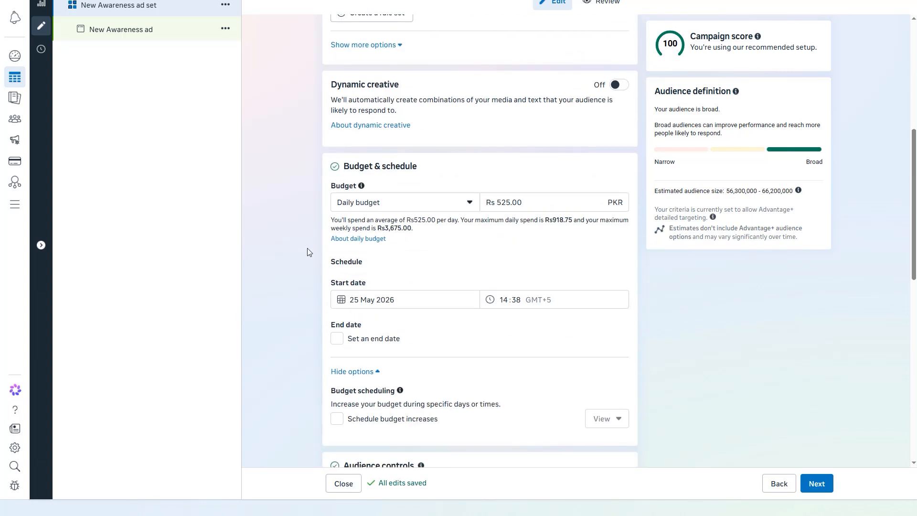
{"action": "left_click", "coordinate": [548, 206]}
{"action": "left_click", "coordinate": [456, 208]}
{"action": "double_click", "coordinate": [540, 201]}
{"action": "left_click", "coordinate": [650, 274]}
{"action": "scroll", "coordinate": [650, 274], "scroll_direction": "down", "scroll_amount": 9}
{"action": "scroll", "coordinate": [649, 274], "scroll_direction": "up", "scroll_amount": 6}
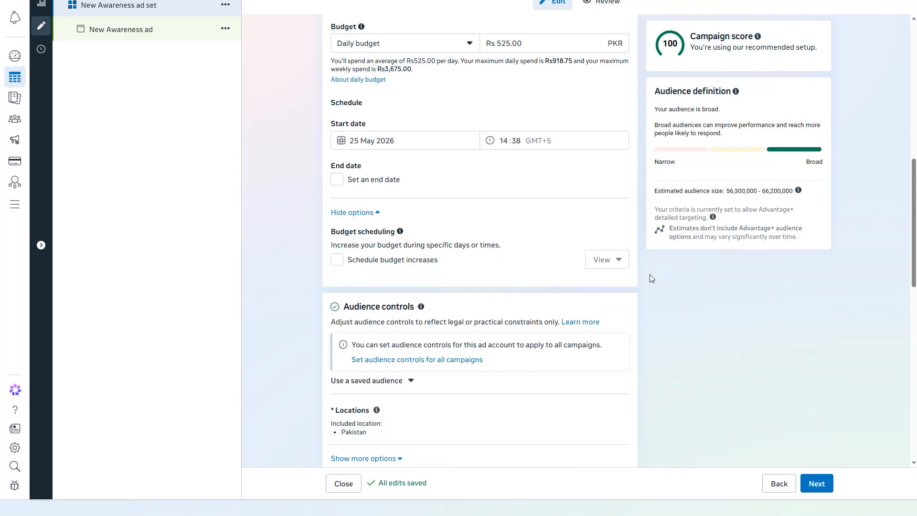
Step: Edit the audience locations to target the city of Lahore, Punjab, Pakistan
{"action": "scroll", "coordinate": [649, 278], "scroll_direction": "down", "scroll_amount": 6}
{"action": "mouse_move", "coordinate": [514, 117]}
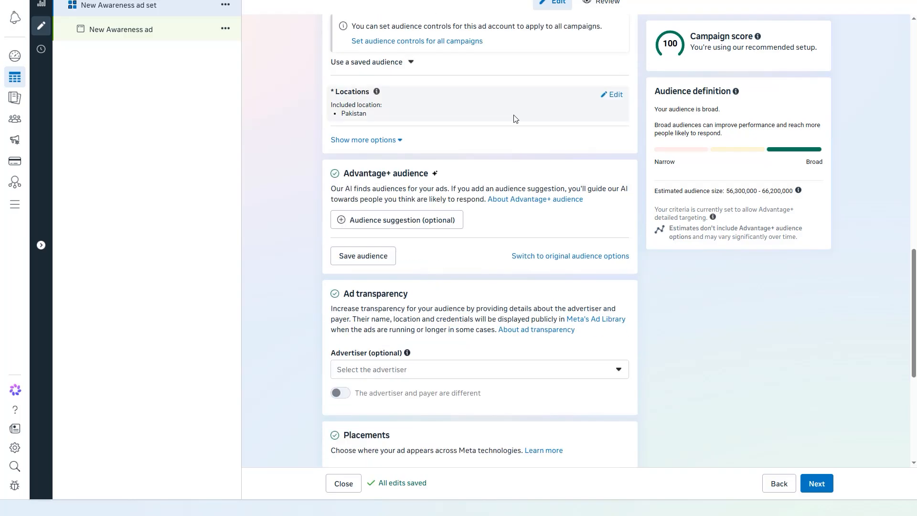
{"action": "left_click", "coordinate": [613, 98]}
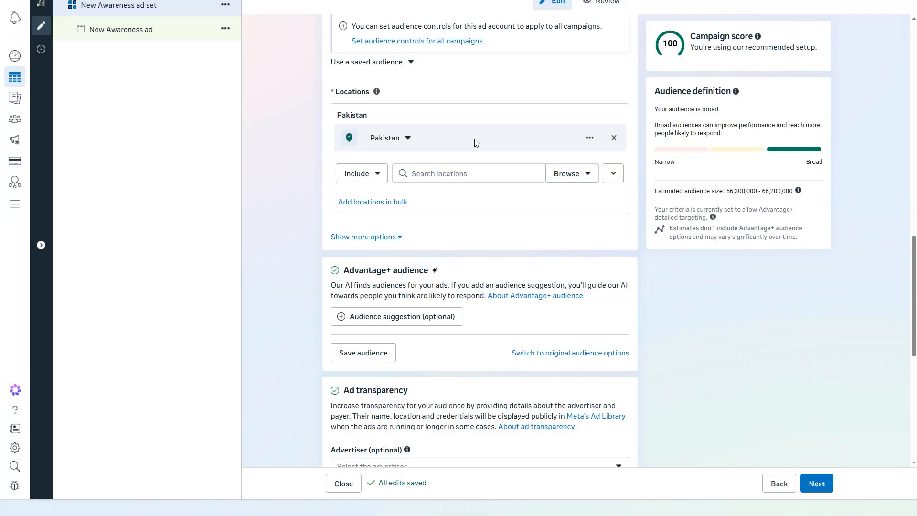
{"action": "left_click", "coordinate": [485, 174]}
{"action": "left_click", "coordinate": [470, 173]}
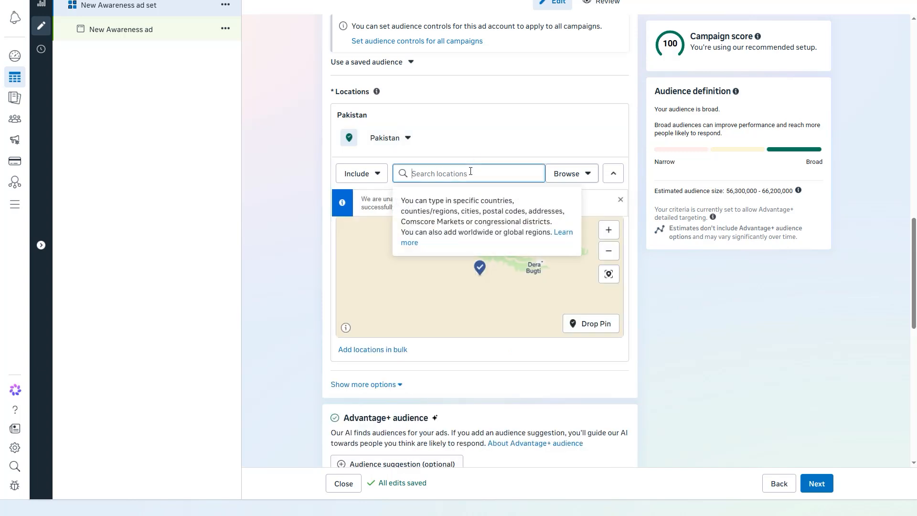
{"action": "type", "text": "lha"}
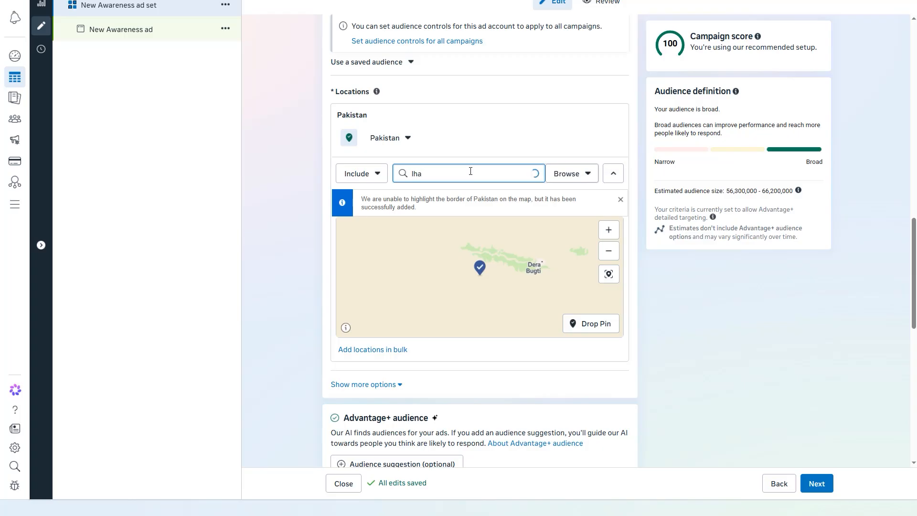
{"action": "key", "text": "BackSpace"}
{"action": "key", "text": "BackSpace"}
{"action": "key", "text": "BackSpace"}
{"action": "type", "text": "lahore"}
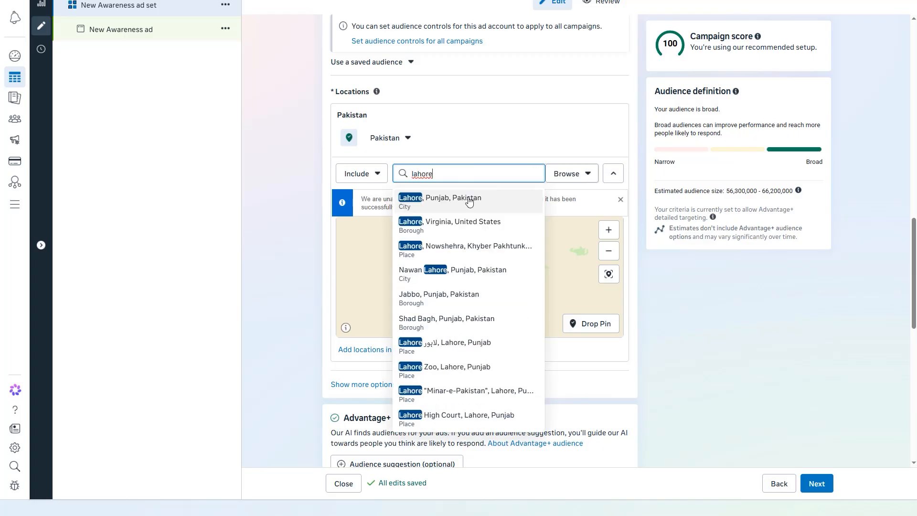
{"action": "left_click", "coordinate": [705, 305]}
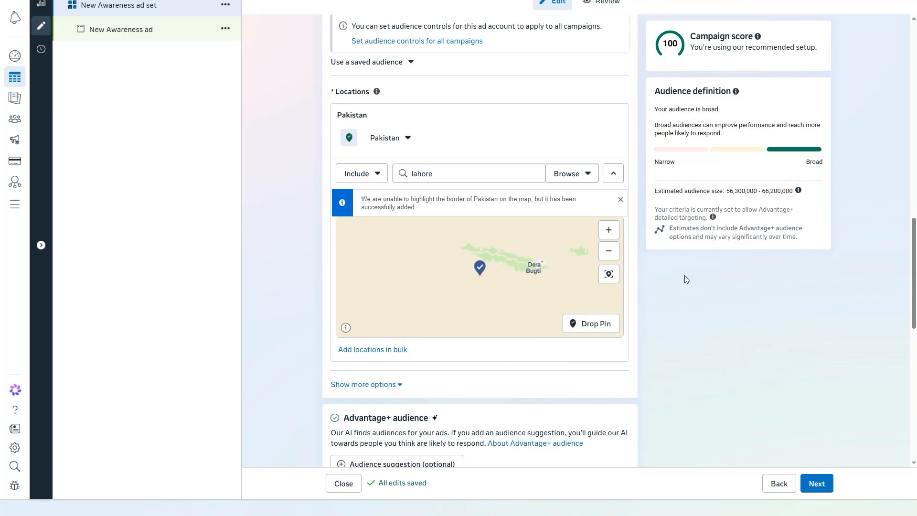
{"action": "left_click", "coordinate": [468, 174]}
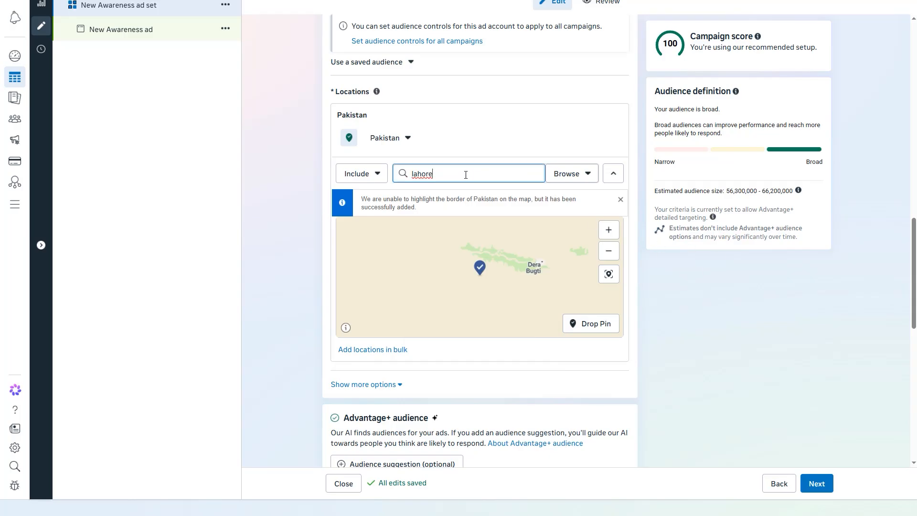
{"action": "left_click", "coordinate": [466, 205]}
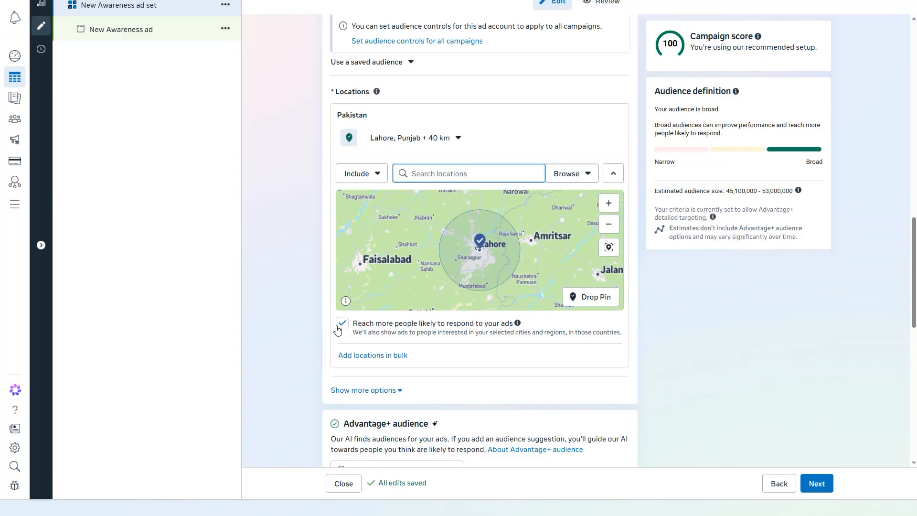
Step: Add the optional audience suggestion under Advantage+ audience to expose its age, gender and detailed targeting settings
{"action": "scroll", "coordinate": [323, 330], "scroll_direction": "down", "scroll_amount": 3}
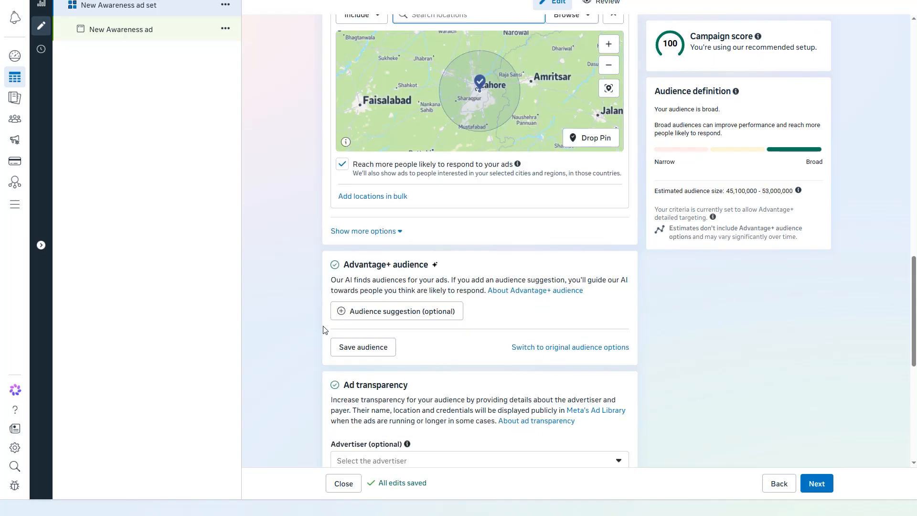
{"action": "scroll", "coordinate": [324, 329], "scroll_direction": "down", "scroll_amount": 3}
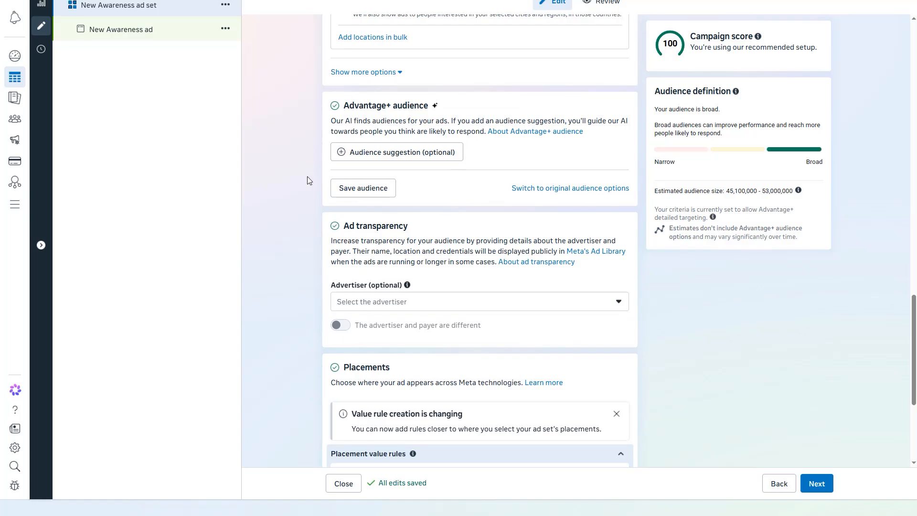
{"action": "scroll", "coordinate": [307, 180], "scroll_direction": "up", "scroll_amount": 3}
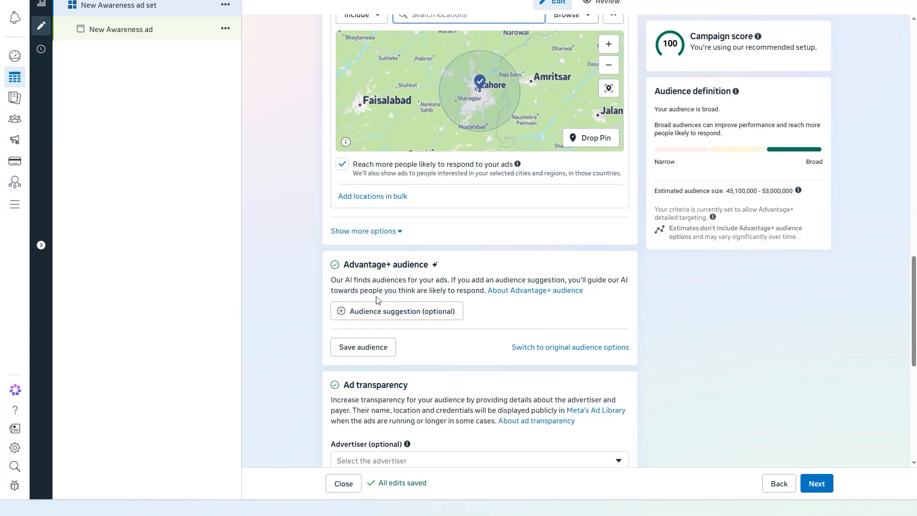
{"action": "left_click", "coordinate": [389, 310]}
{"action": "scroll", "coordinate": [304, 297], "scroll_direction": "down", "scroll_amount": 3}
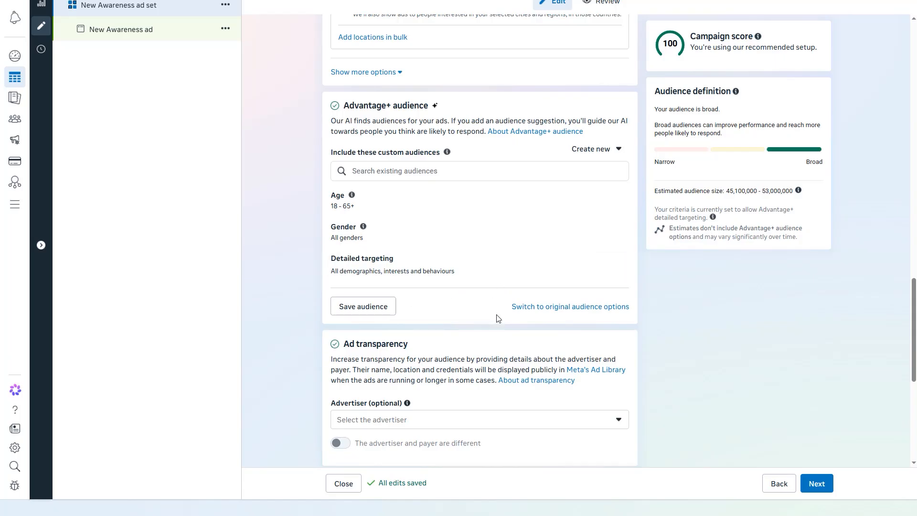
Step: Open the age range under Advantage+ audience for editing and examine the available minimum age options
{"action": "mouse_move", "coordinate": [599, 199]}
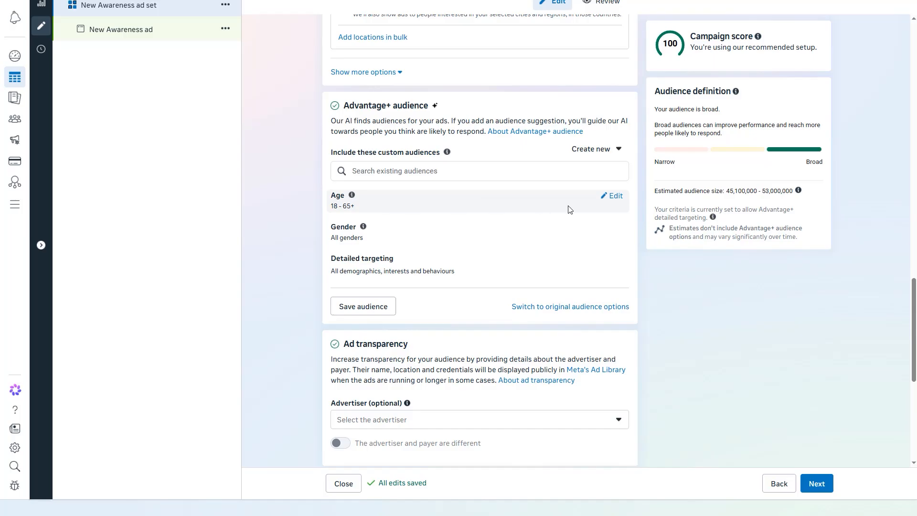
{"action": "left_click", "coordinate": [616, 196]}
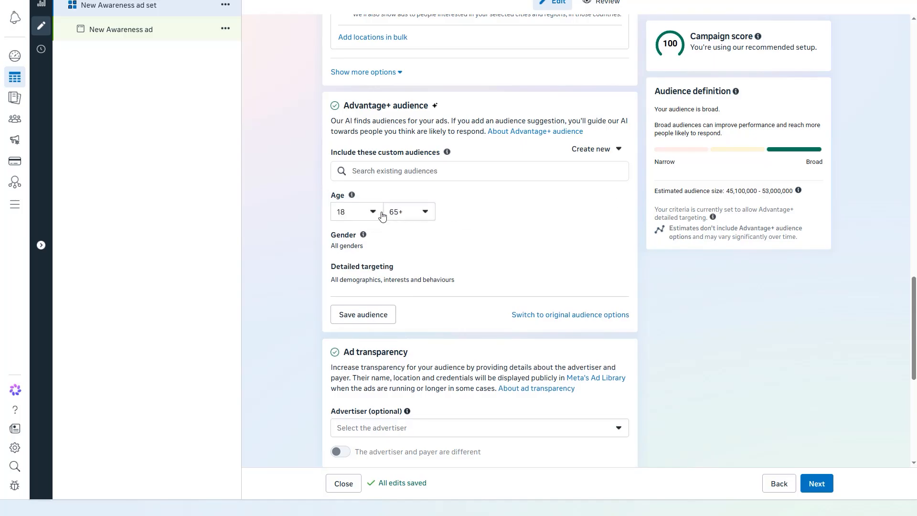
{"action": "left_click", "coordinate": [365, 221]}
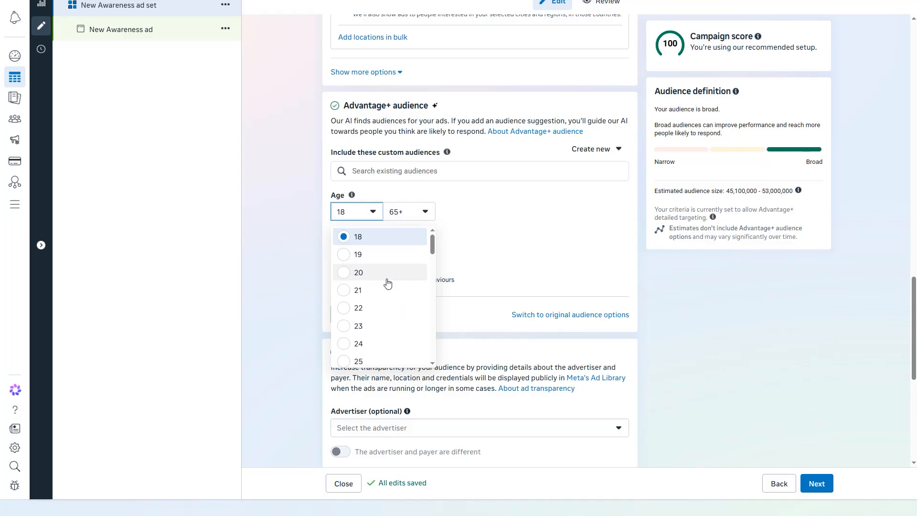
{"action": "scroll", "coordinate": [386, 277], "scroll_direction": "down", "scroll_amount": 3}
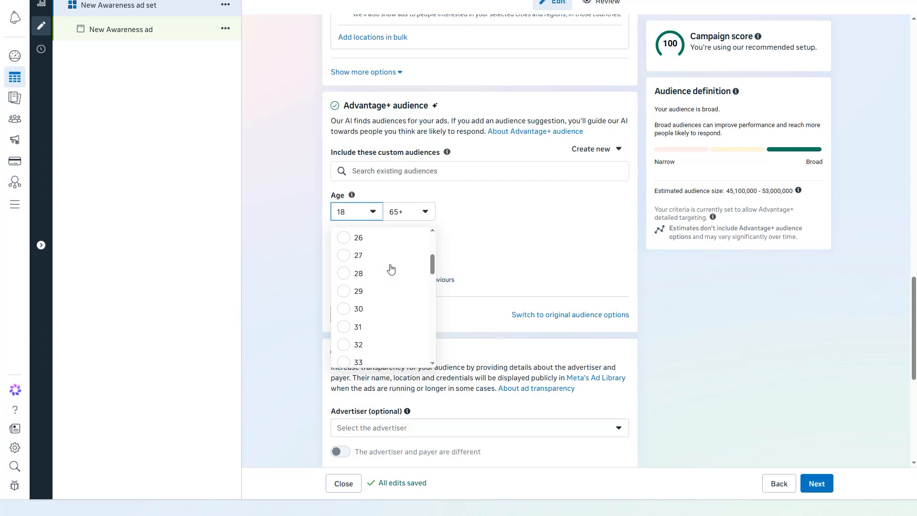
{"action": "scroll", "coordinate": [393, 307], "scroll_direction": "up", "scroll_amount": 3}
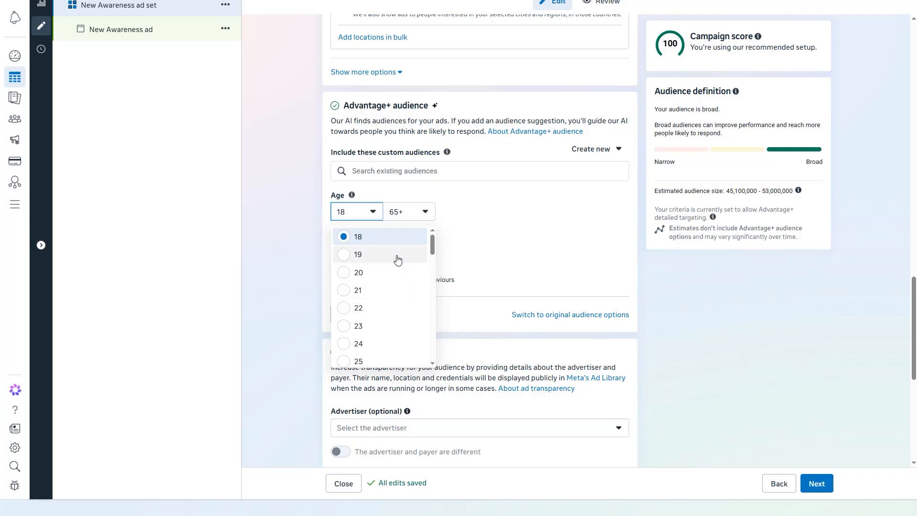
{"action": "left_click", "coordinate": [542, 196]}
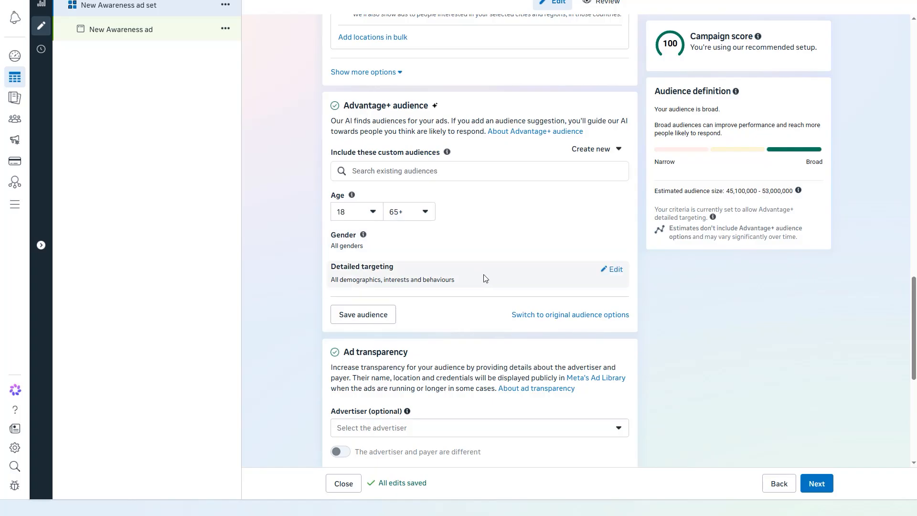
Step: Review the ad set's ad transparency and placement settings, and continue to the ad-level setup
{"action": "scroll", "coordinate": [482, 278], "scroll_direction": "down", "scroll_amount": 3}
{"action": "scroll", "coordinate": [477, 125], "scroll_direction": "down", "scroll_amount": 3}
{"action": "scroll", "coordinate": [513, 123], "scroll_direction": "down", "scroll_amount": 1}
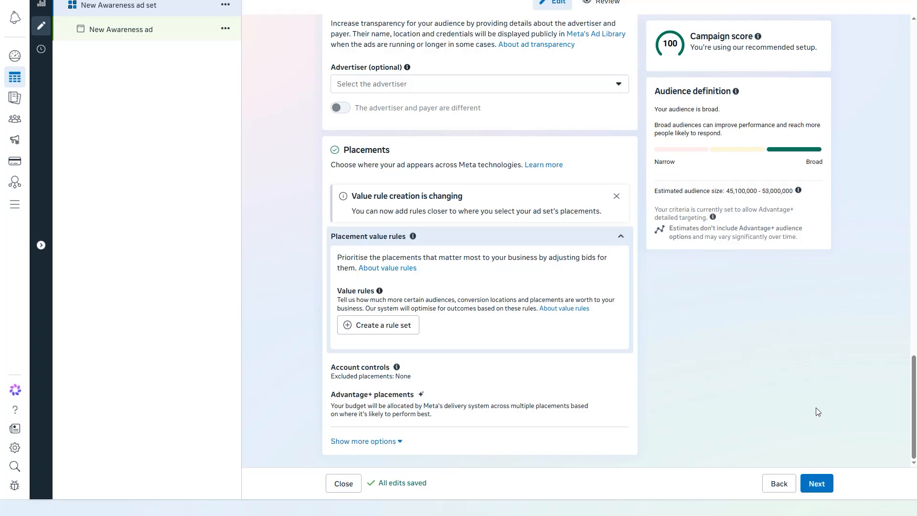
{"action": "left_click", "coordinate": [816, 484]}
{"action": "left_click", "coordinate": [817, 483]}
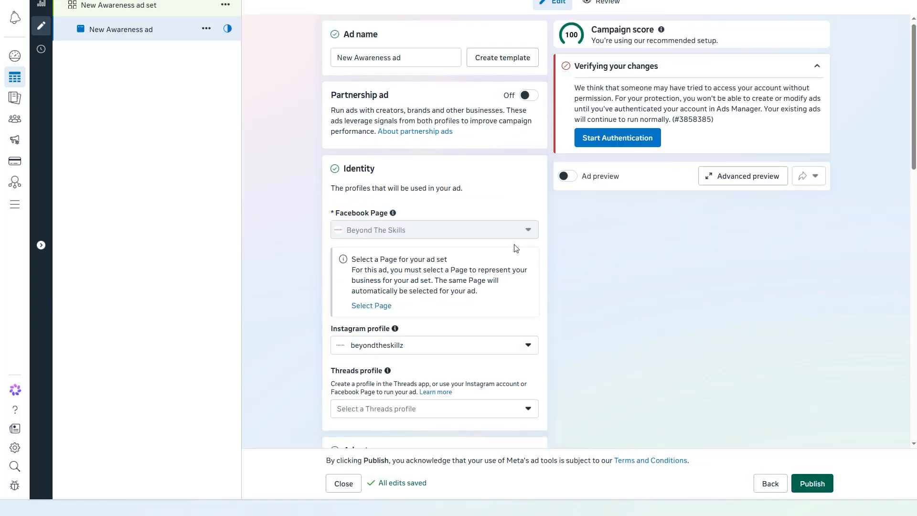
Step: Set the ad setup of the New Awareness ad to Use existing post
{"action": "scroll", "coordinate": [516, 248], "scroll_direction": "down", "scroll_amount": 3}
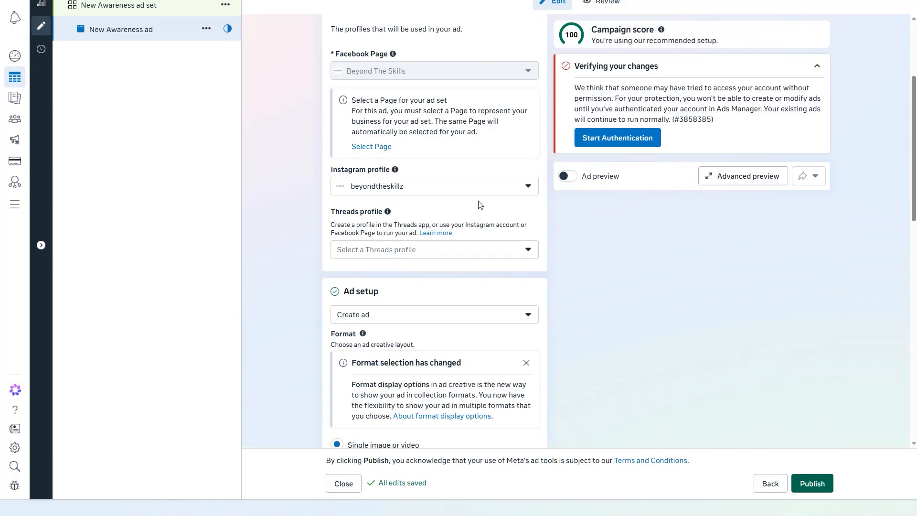
{"action": "scroll", "coordinate": [398, 222], "scroll_direction": "down", "scroll_amount": 2}
{"action": "scroll", "coordinate": [397, 223], "scroll_direction": "down", "scroll_amount": 8}
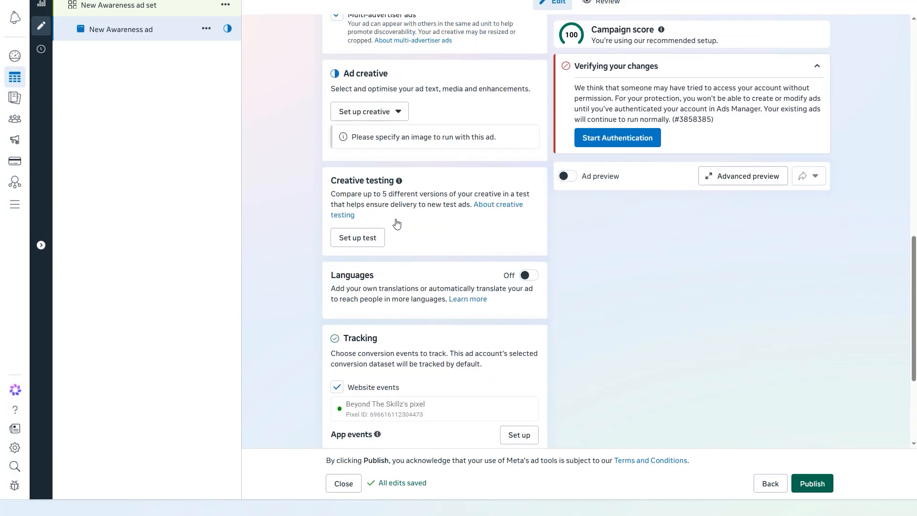
{"action": "scroll", "coordinate": [387, 215], "scroll_direction": "down", "scroll_amount": 3}
{"action": "scroll", "coordinate": [371, 206], "scroll_direction": "up", "scroll_amount": 13}
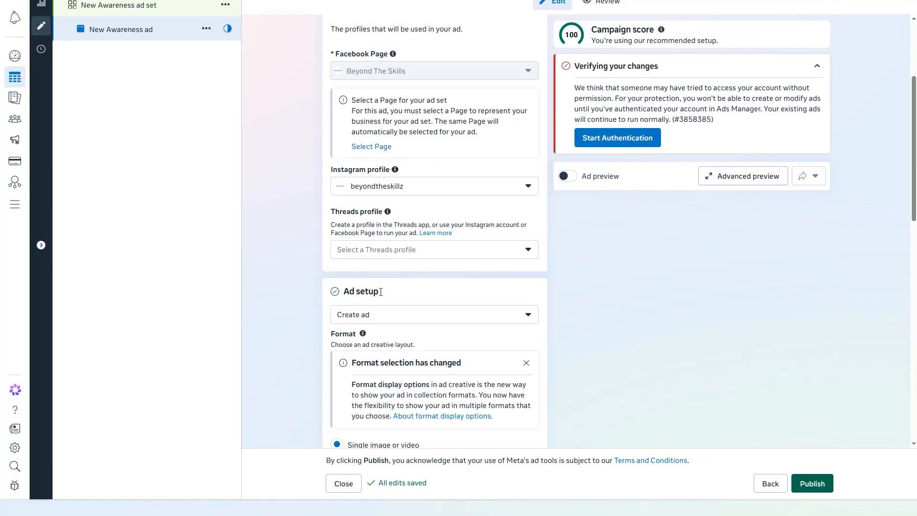
{"action": "left_click", "coordinate": [426, 315]}
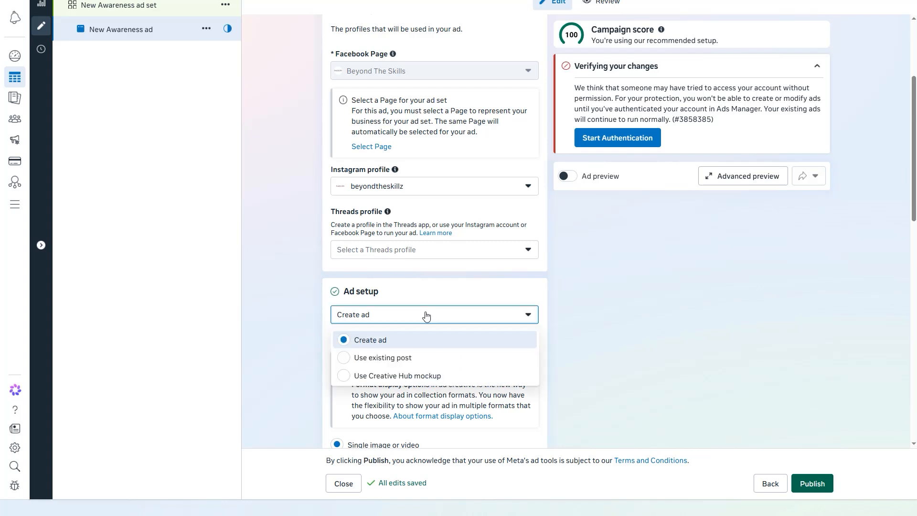
{"action": "left_click", "coordinate": [441, 364]}
Step: Choose the Facebook post starting "Technical Writing is a skill" from 5 Aug 2023 as the ad creative
{"action": "scroll", "coordinate": [636, 277], "scroll_direction": "down", "scroll_amount": 3}
{"action": "left_click", "coordinate": [395, 210]}
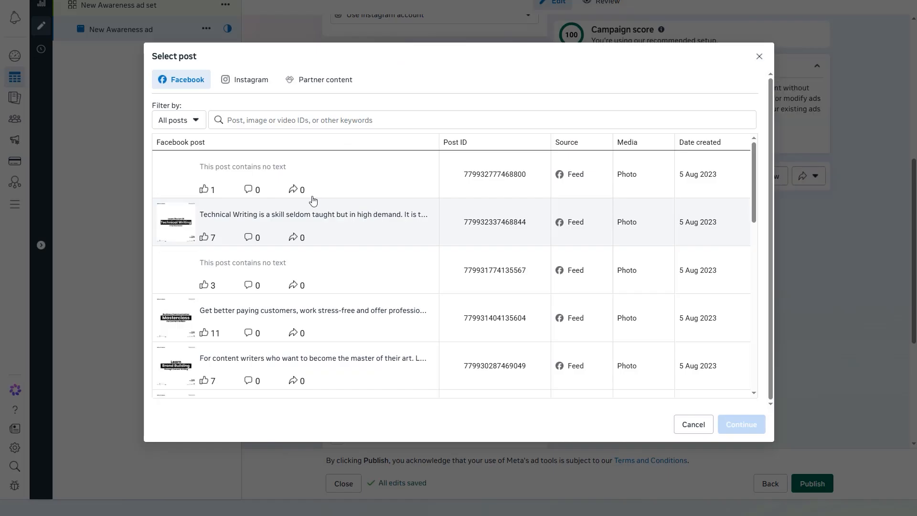
{"action": "left_click", "coordinate": [352, 229]}
{"action": "left_click", "coordinate": [733, 426]}
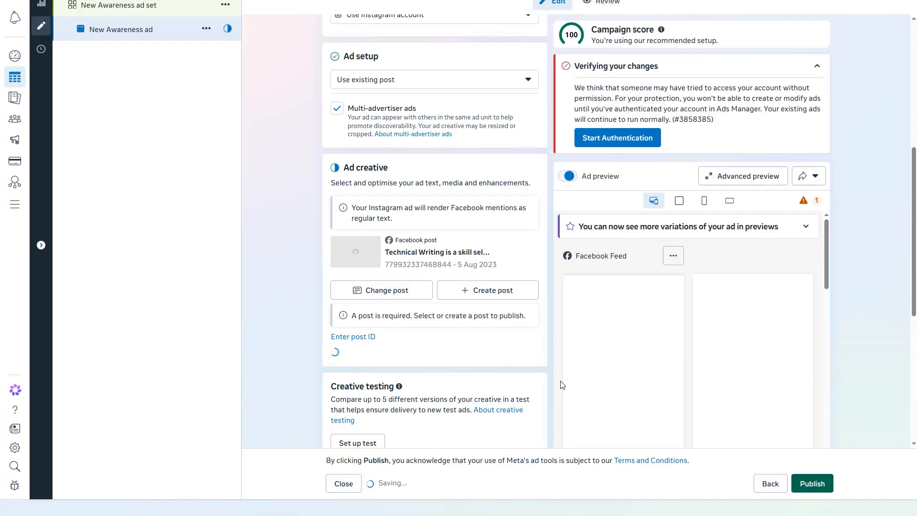
Step: Review the ad's identity profiles, ad setup and creative settings alongside its placement previews
{"action": "scroll", "coordinate": [544, 330], "scroll_direction": "up", "scroll_amount": 6}
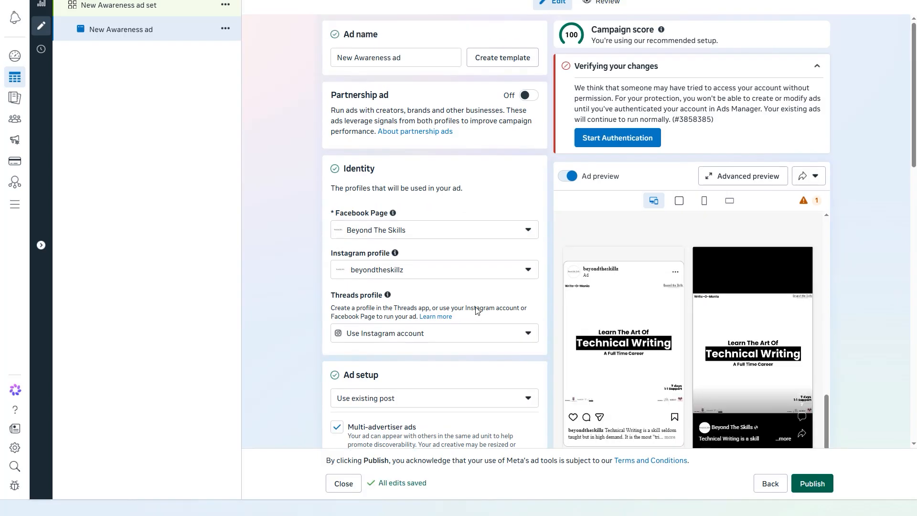
{"action": "scroll", "coordinate": [485, 302], "scroll_direction": "down", "scroll_amount": 3}
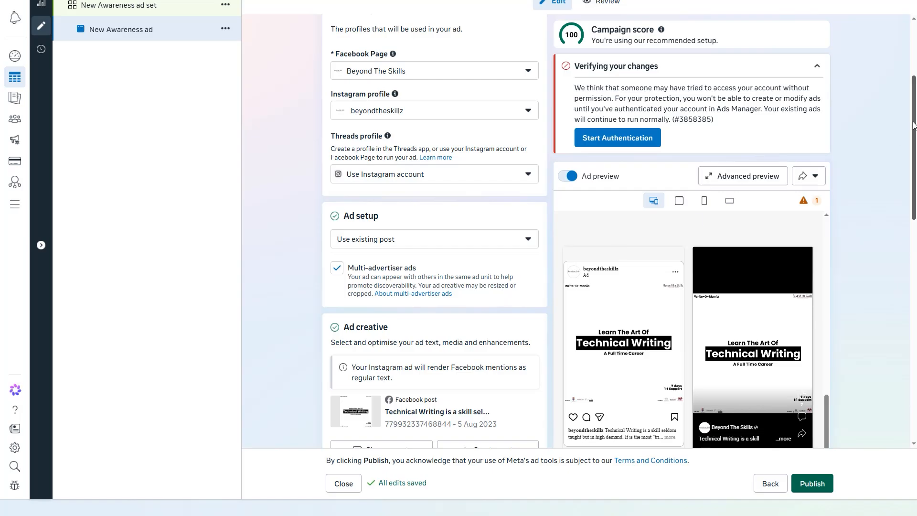
{"action": "left_click_drag", "start_coordinate": [913, 126], "coordinate": [912, 74]}
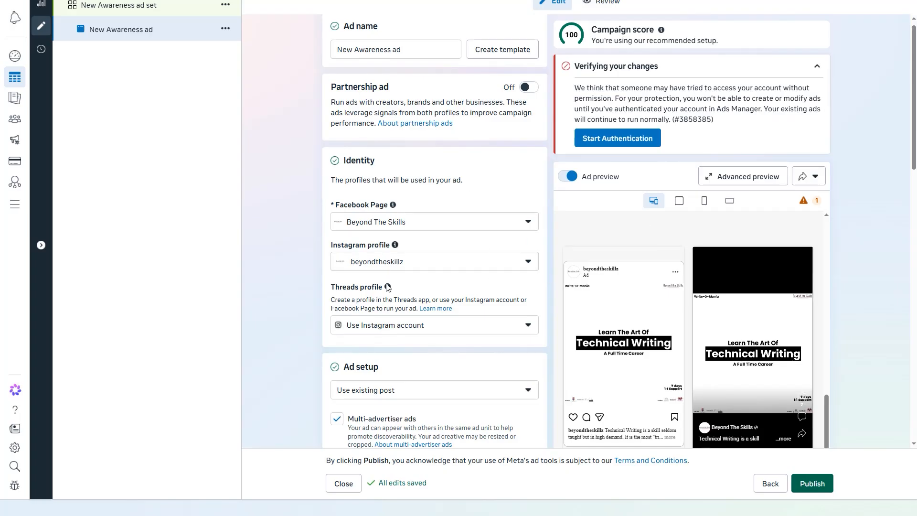
{"action": "mouse_move", "coordinate": [590, 258]}
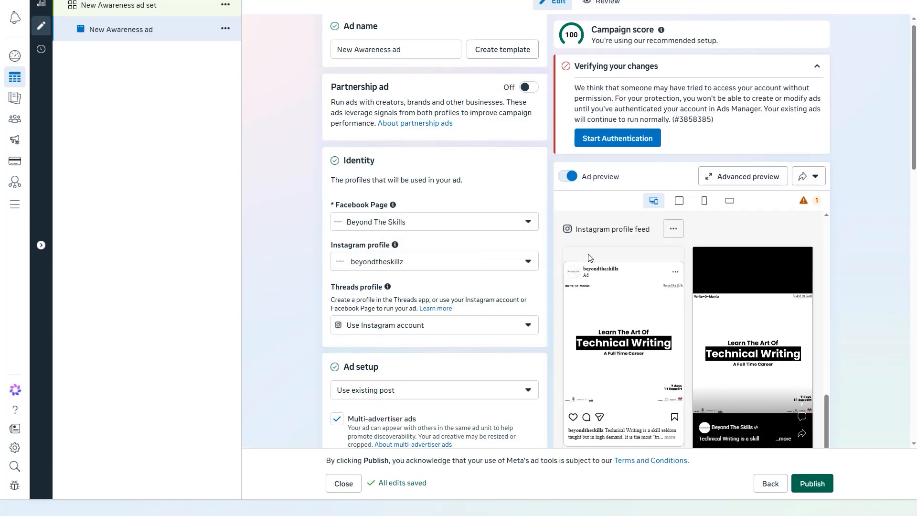